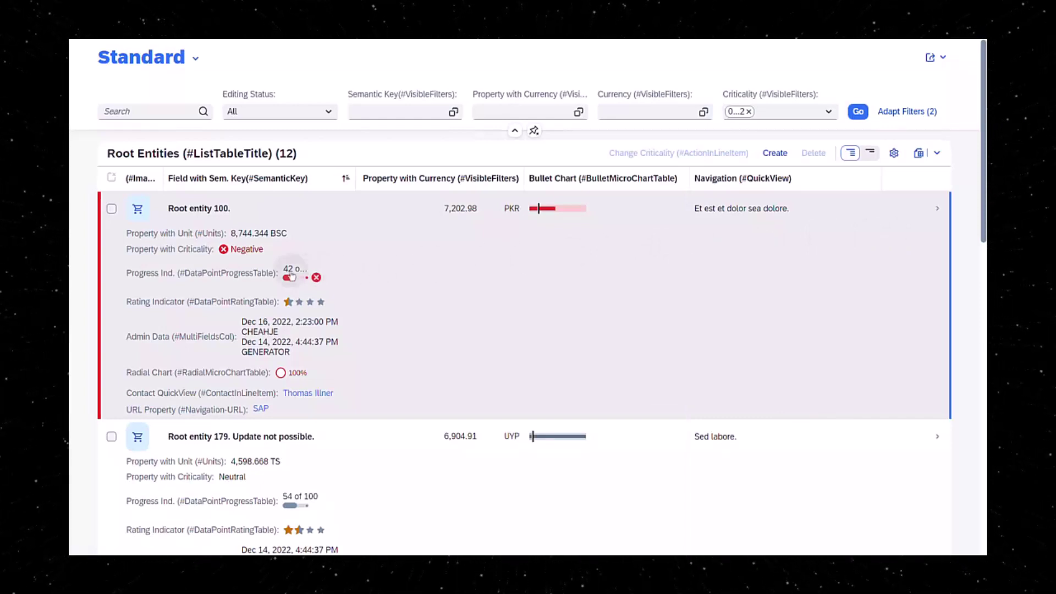
Step: Select '(#DataPointProgressTable)' in the first entity's Progress Ind. label
drag(180, 274, 275, 273)
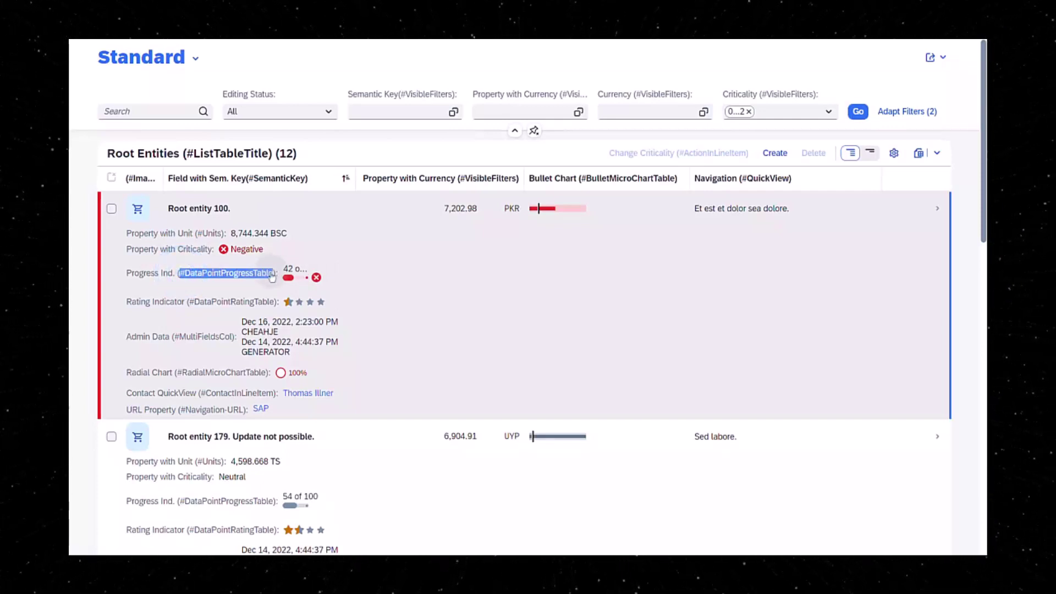
Step: Search the GitHub guide for #DataPointProgressTable and copy its progress indicator annotation code
key(ctrl+Tab)
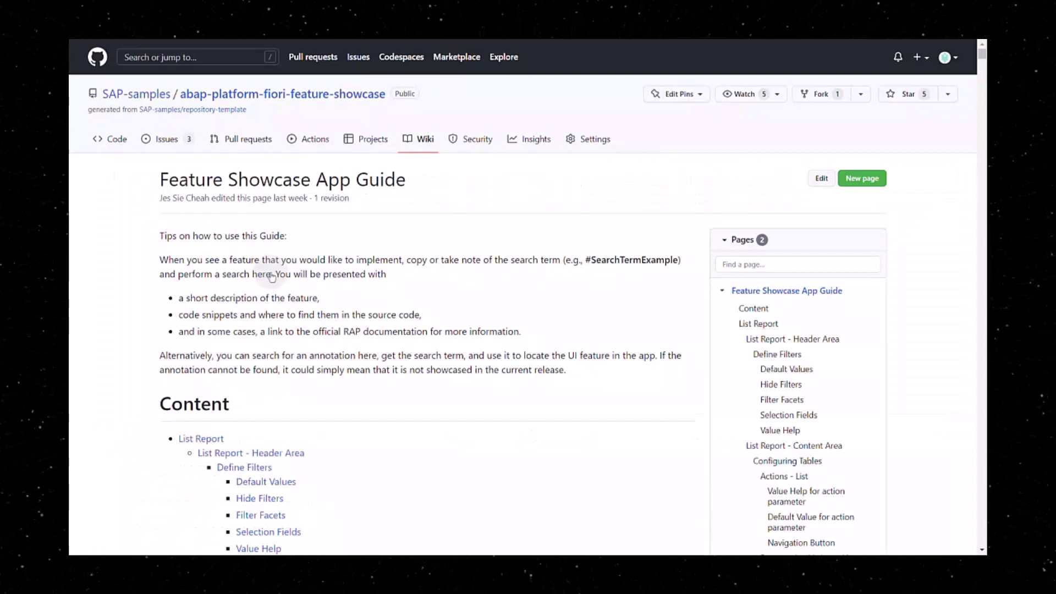
key(ctrl+f)
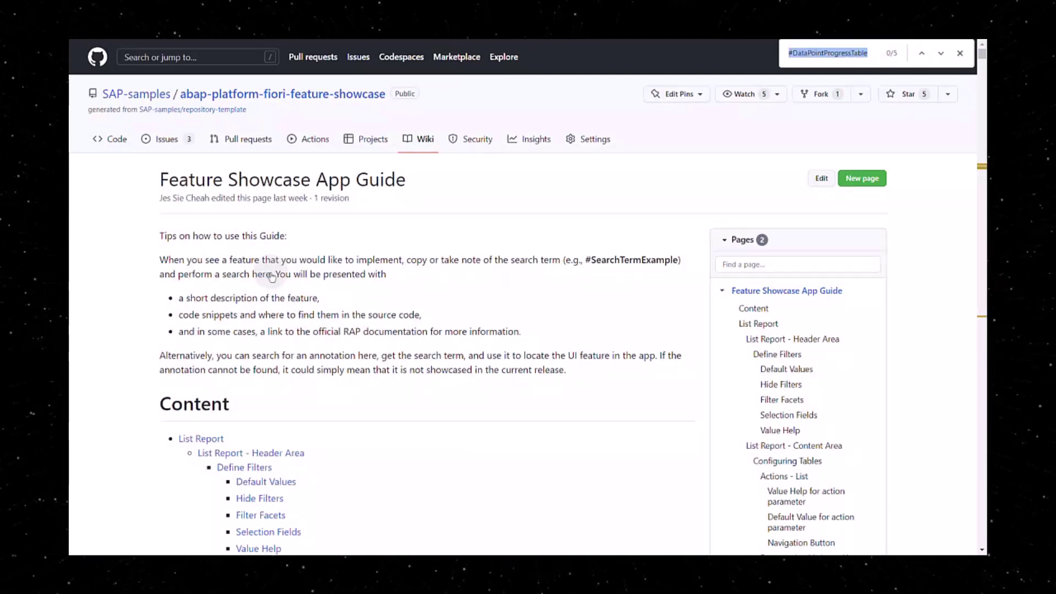
key(Return)
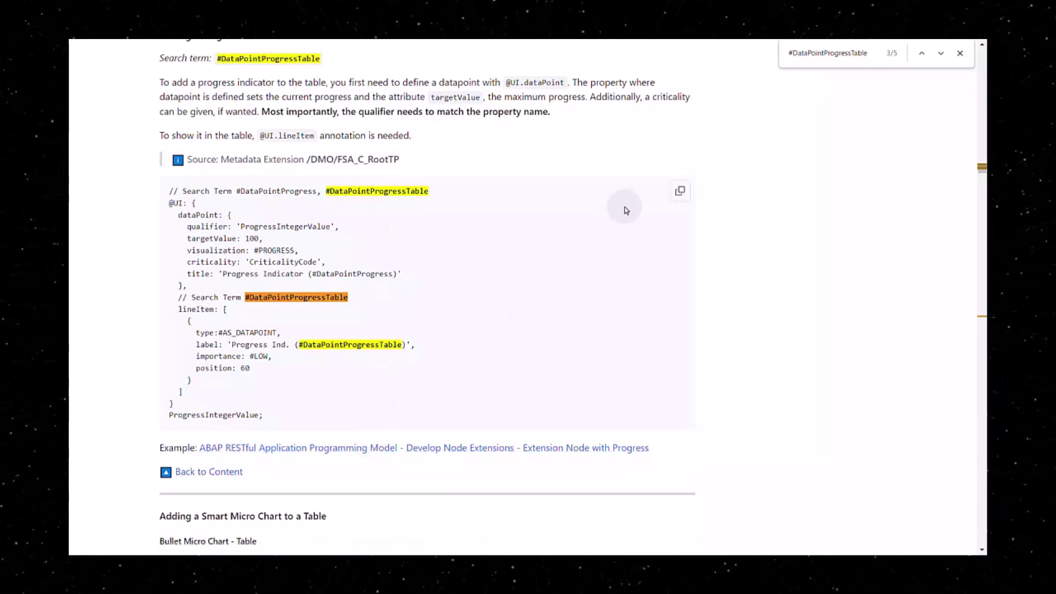
click(681, 192)
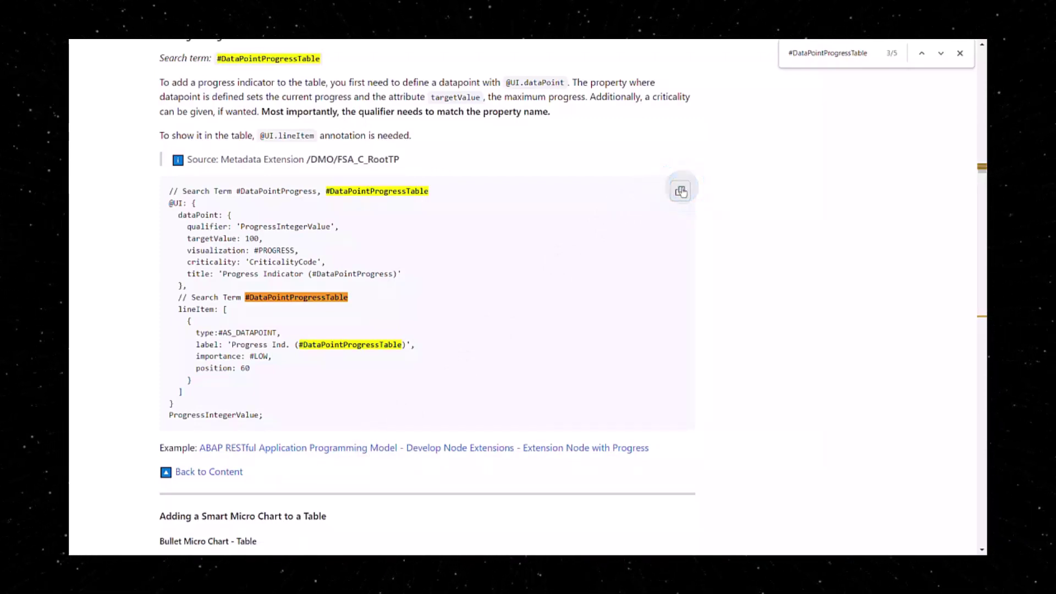
Step: Paste the progress indicator annotation after LastChangedAt in ZJC_I_DEMO and indent it
click(319, 403)
key(Return)
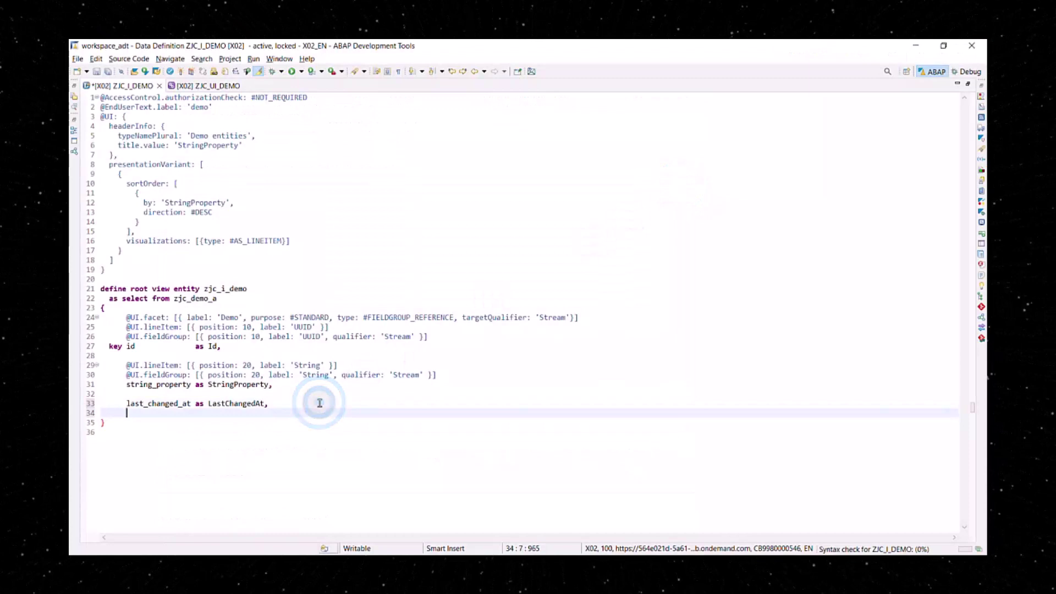
key(Return)
key(ctrl+v)
drag(147, 358, 138, 528)
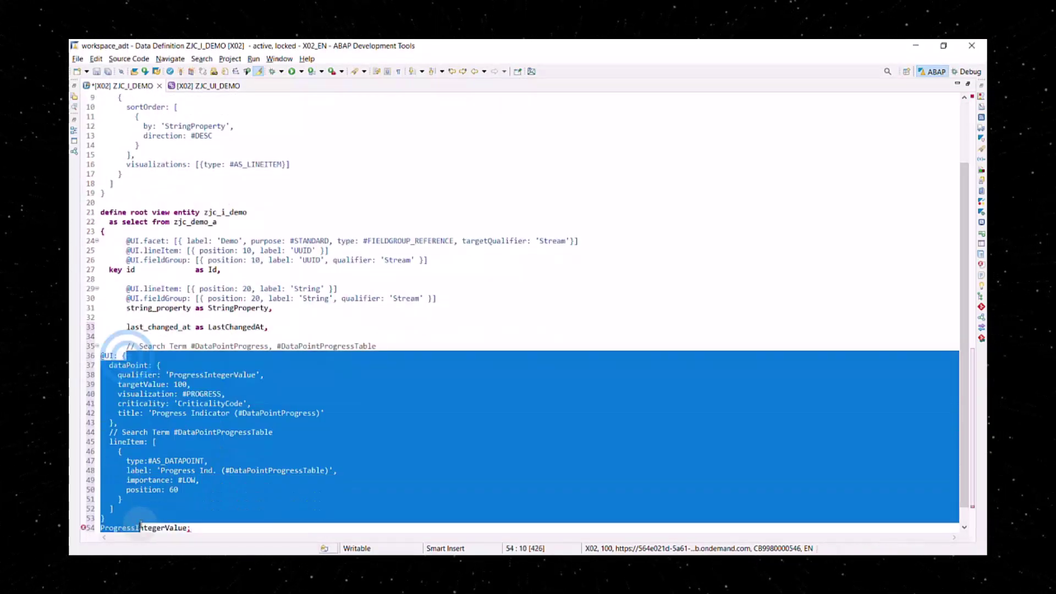
key(Tab)
key(Tab)
key(Tab)
Step: Add 35 as ProgressIntegerValue and 3 as CriticalityCode, then activate the view
click(284, 424)
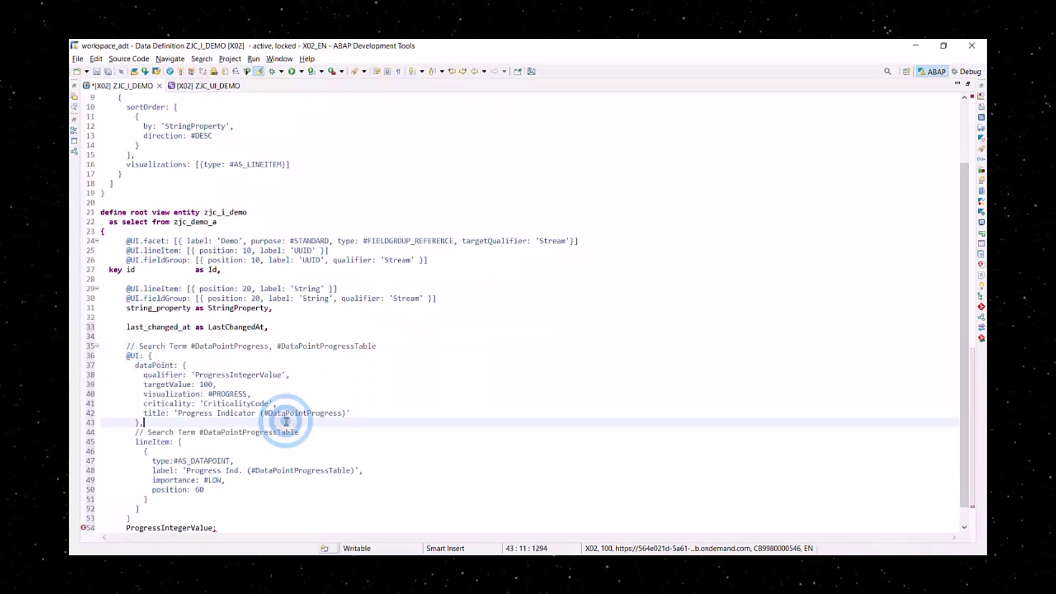
scroll(283, 425, down, 1)
click(127, 508)
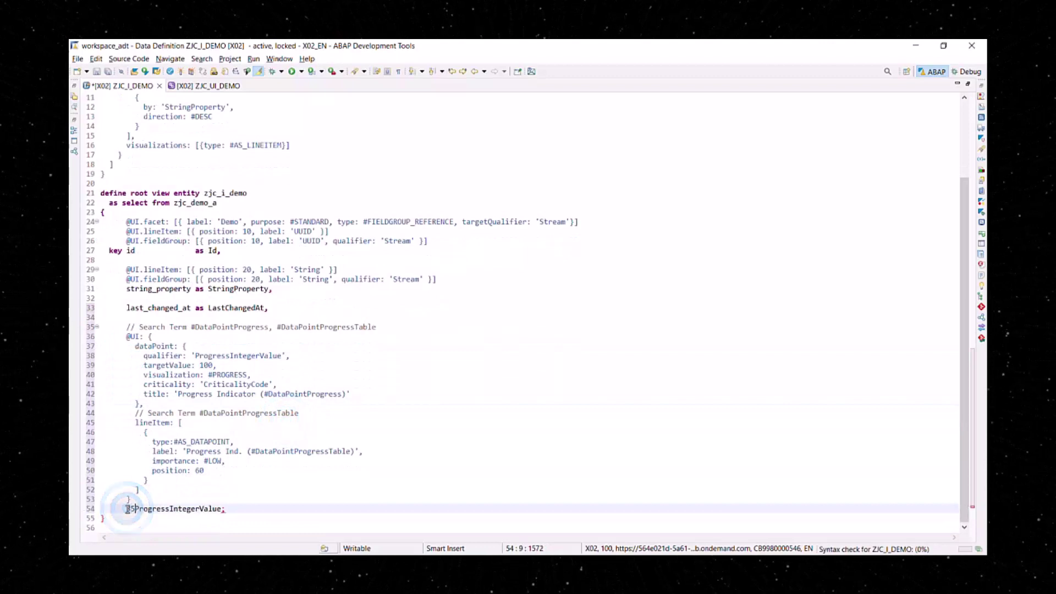
text(30 )
text(as)
click(278, 508)
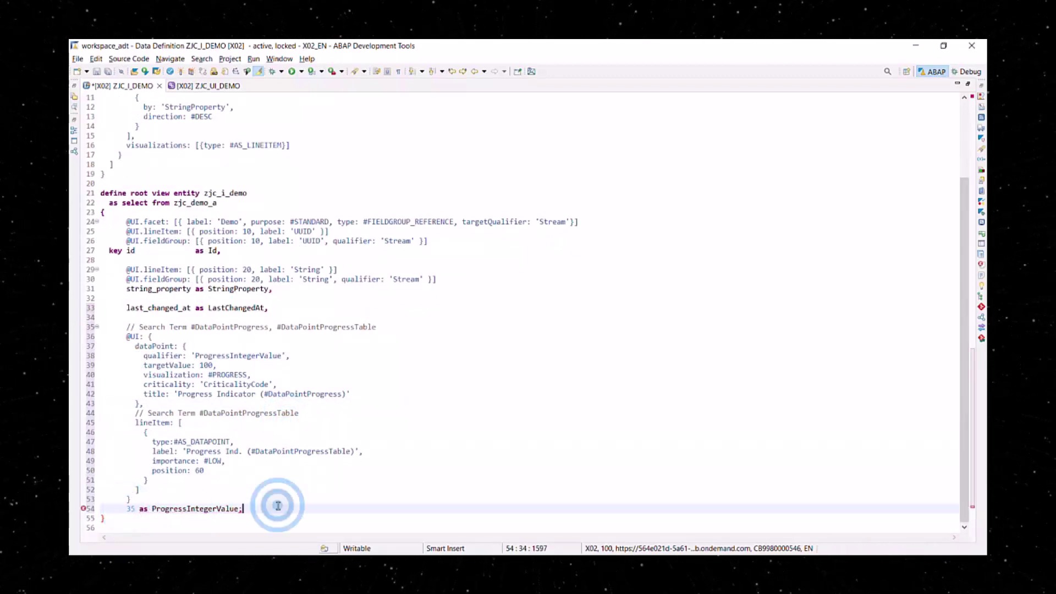
key(BackSpace)
text(,)
key(Return)
click(219, 385)
double_click(219, 385)
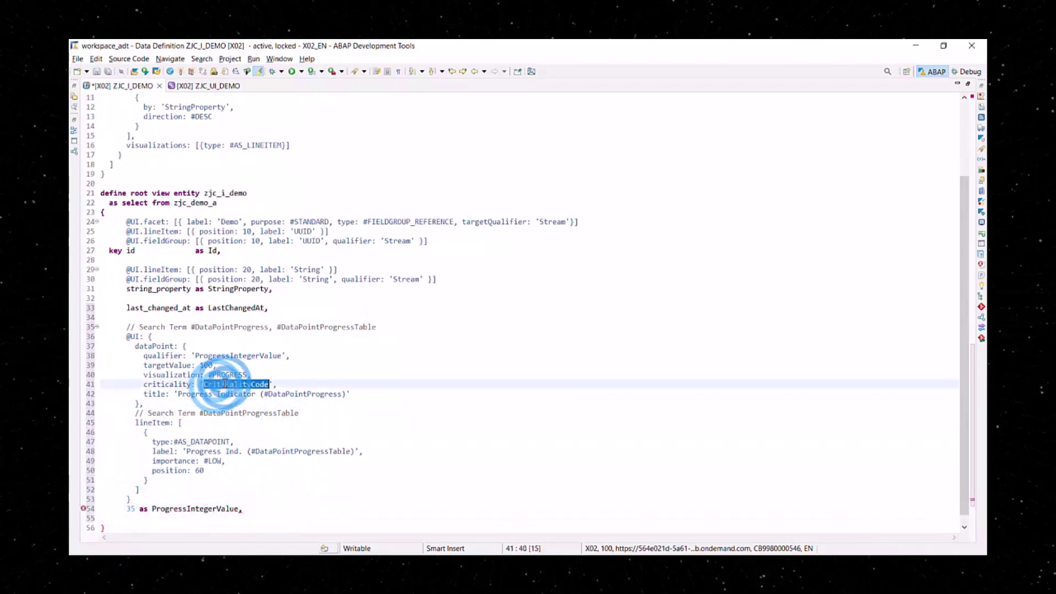
click(161, 519)
text(3 )
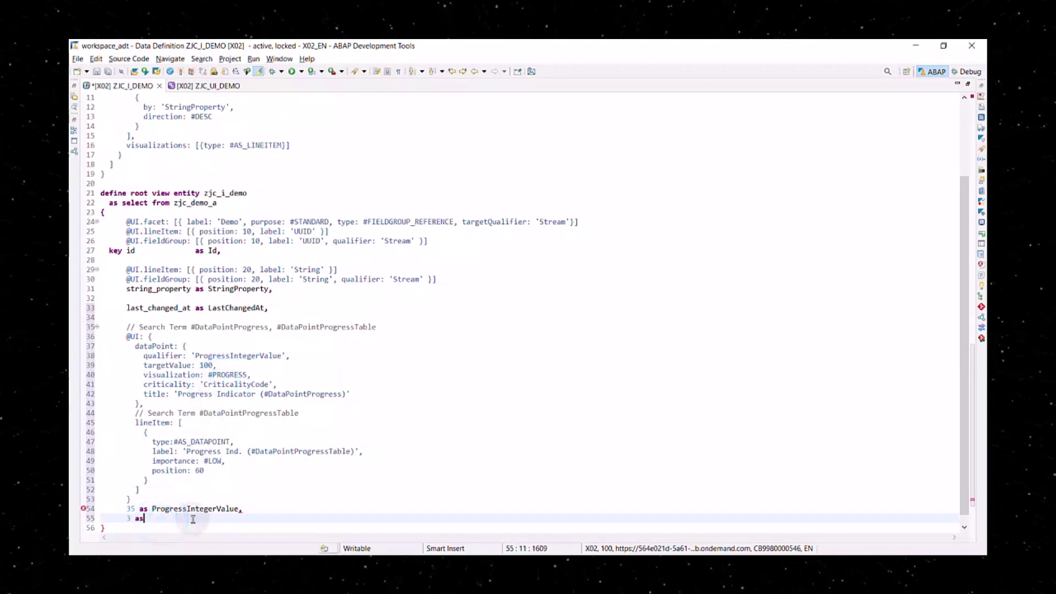
text(as)
key(ctrl+v)
text(// positi)
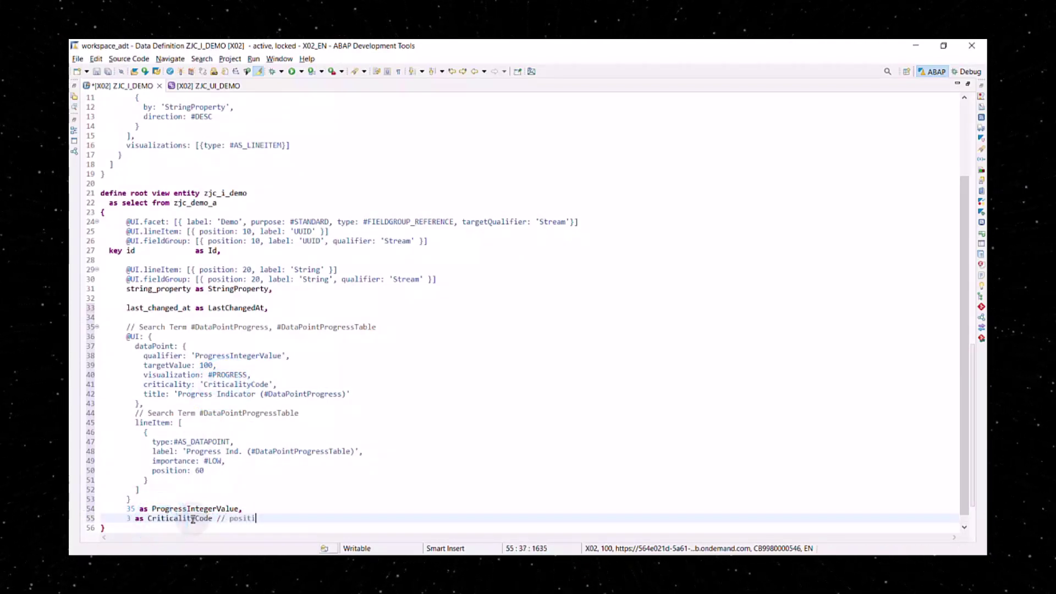
text(ve criticality)
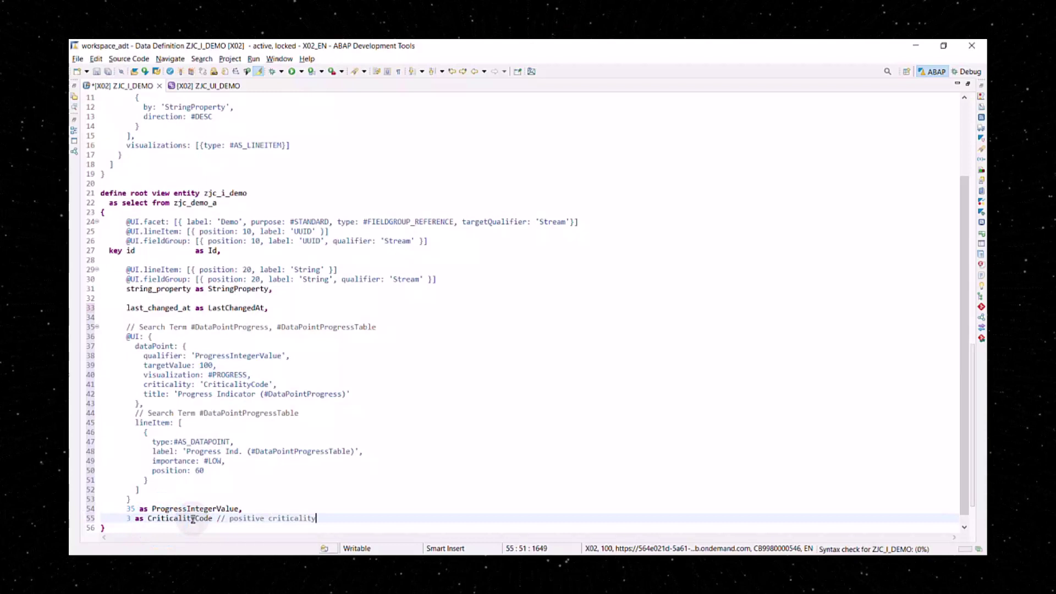
key(ctrl+F3)
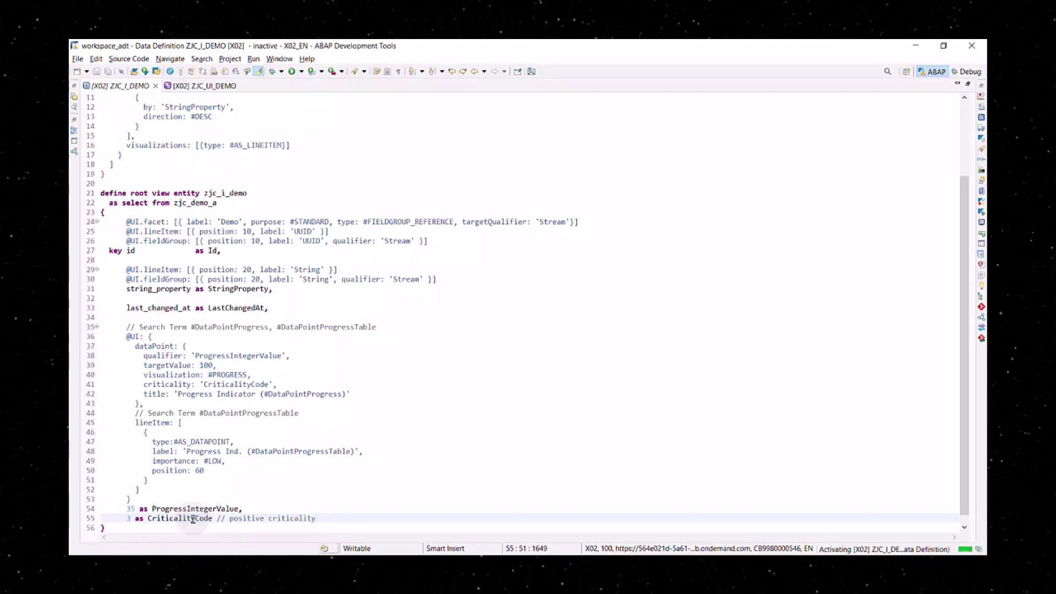
Step: Preview the Demo entity set from the ZJC_UI_DEMO service binding and load its rows
click(205, 86)
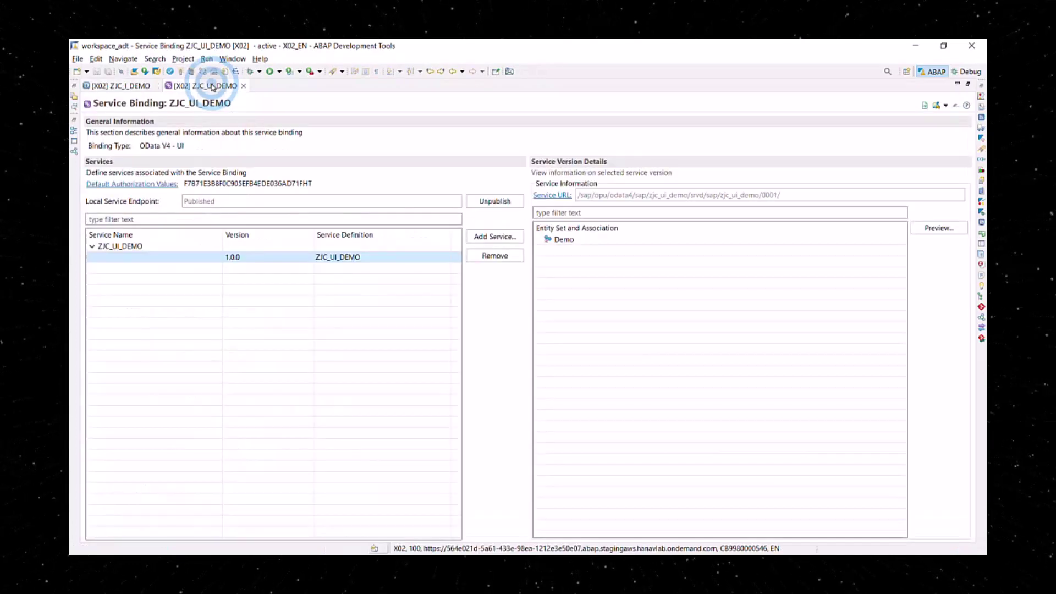
double_click(550, 240)
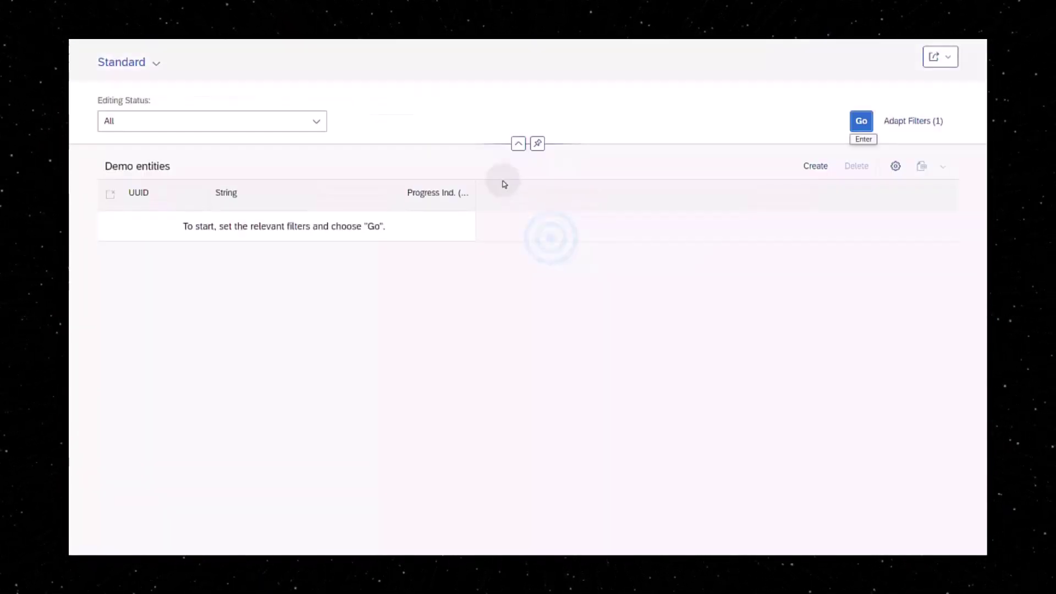
click(860, 121)
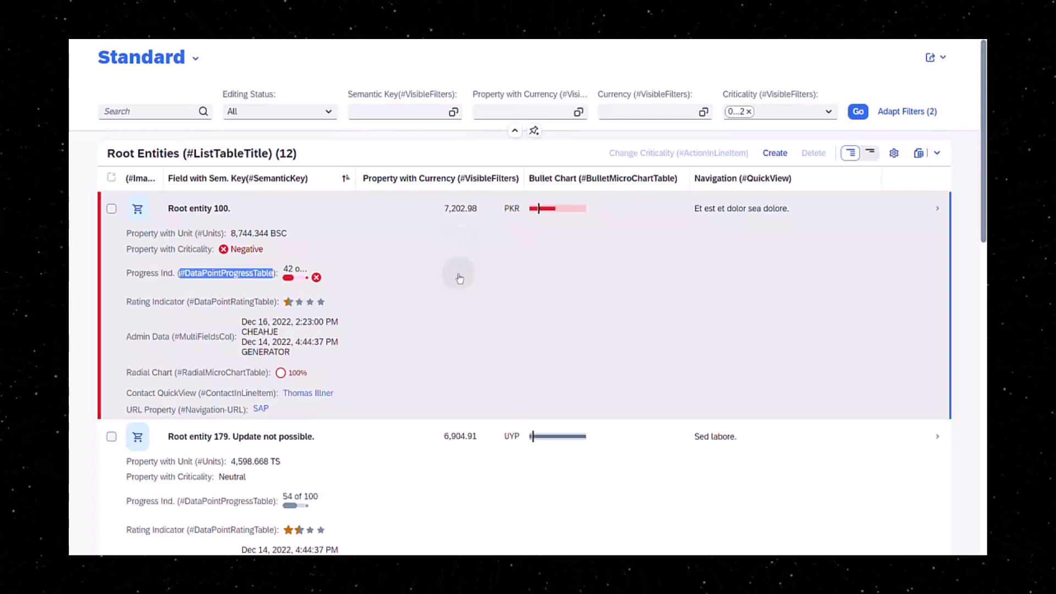
Step: Open Root entity 100 from the Feature Showcase list report
click(458, 307)
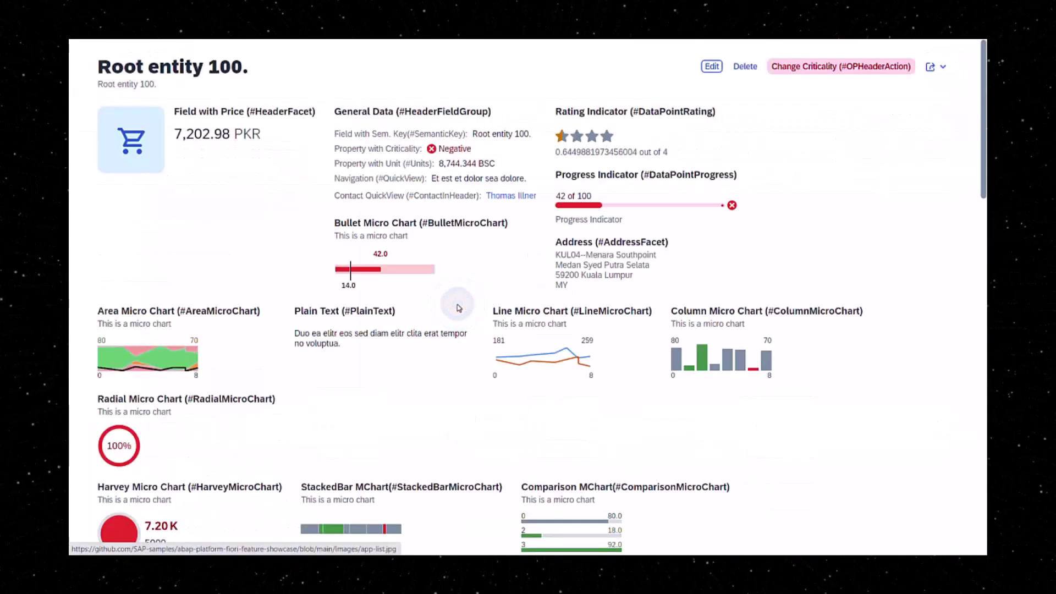